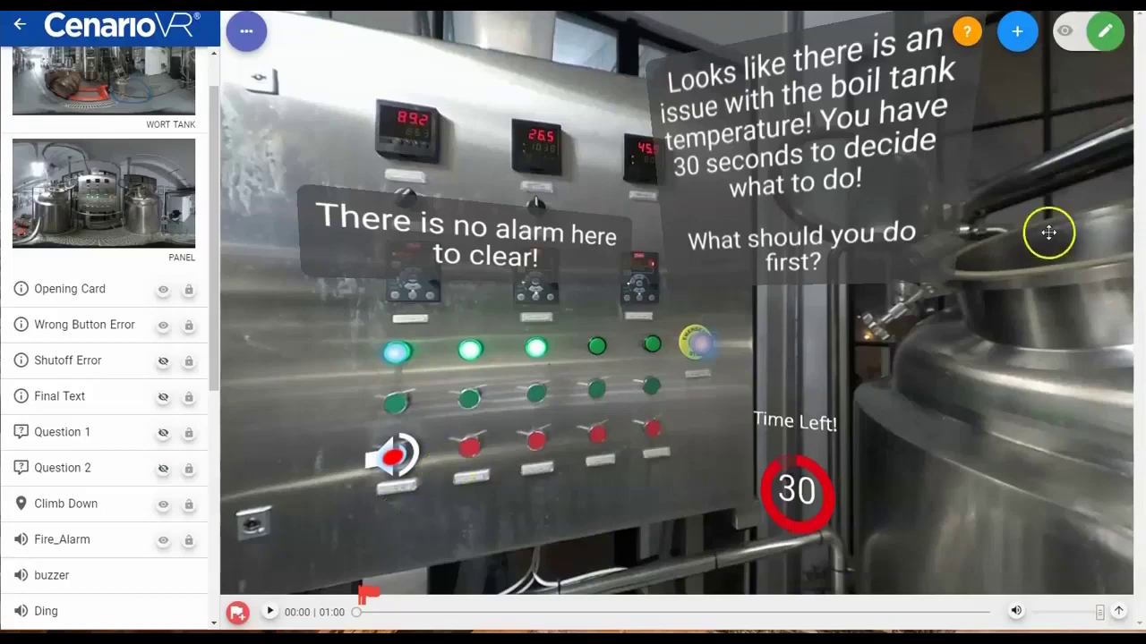
Select the Opening Card in the object list so the view faces the opening question card
click(796, 157)
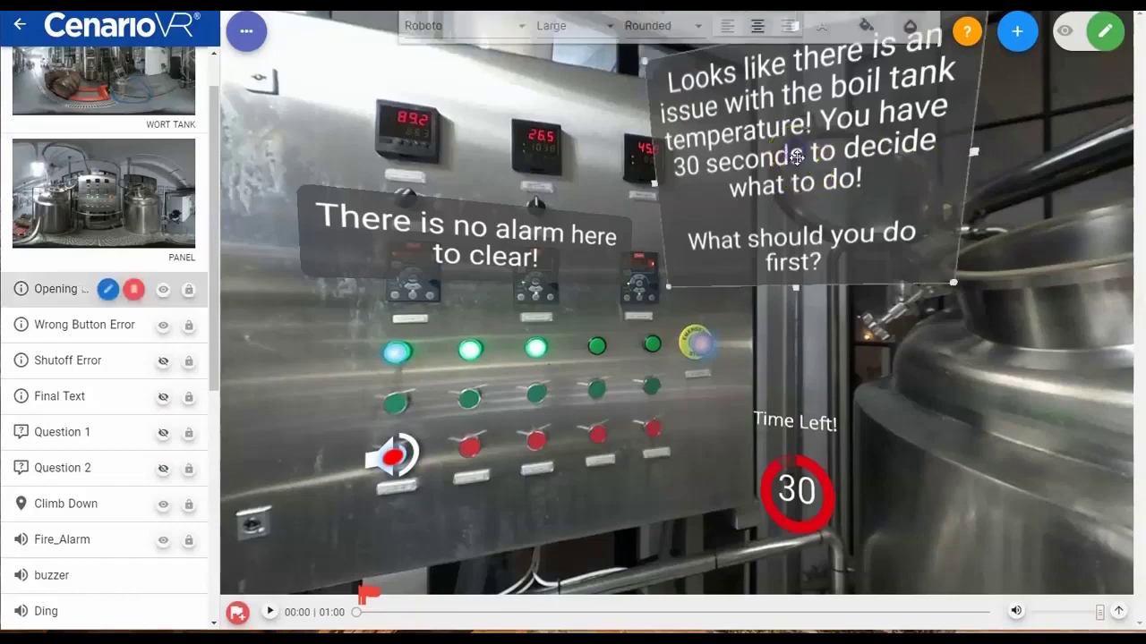
click(528, 228)
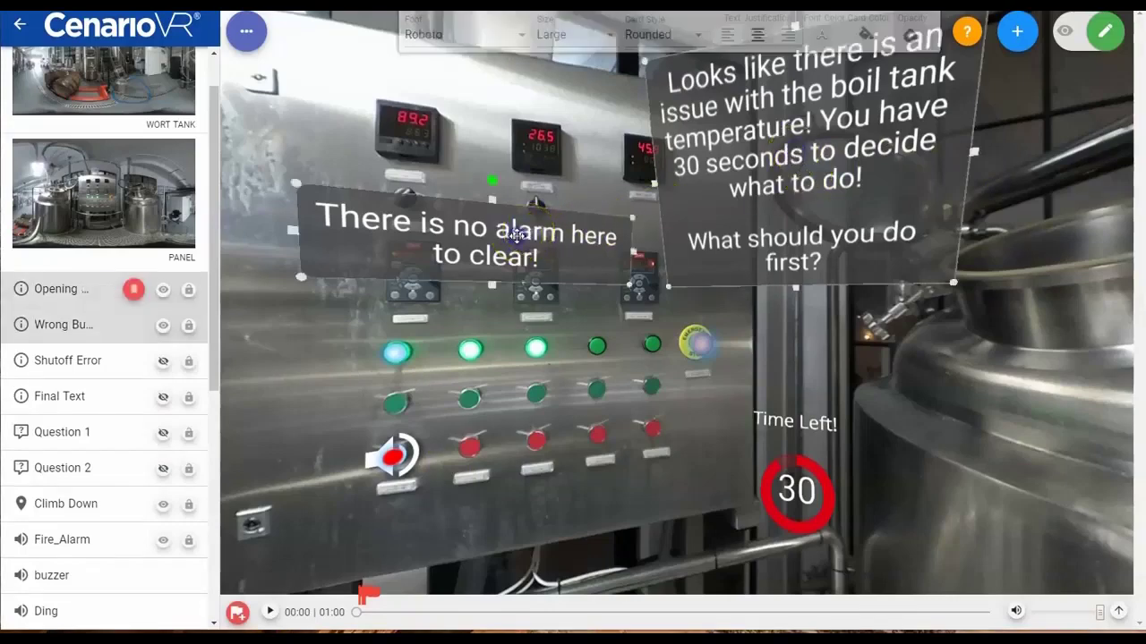
click(528, 234)
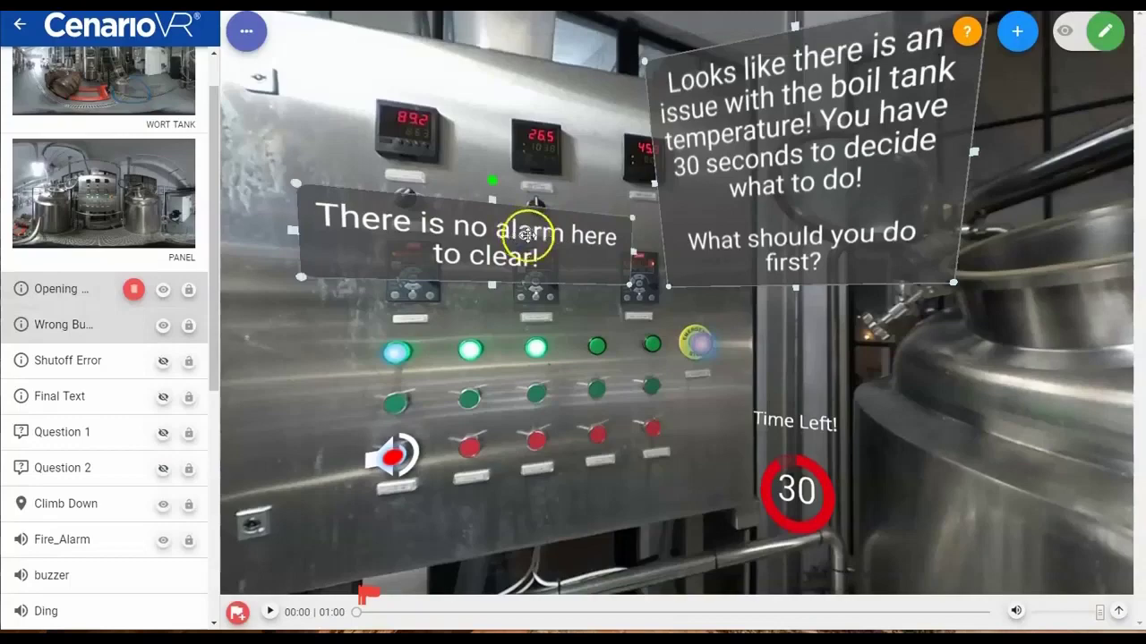
click(60, 292)
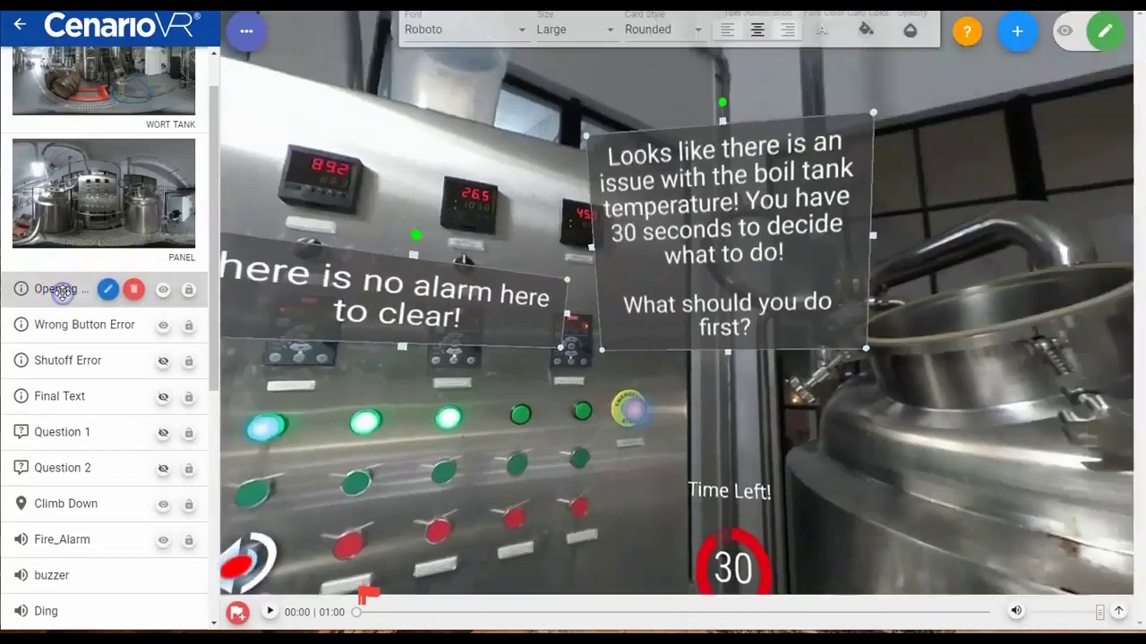
click(59, 324)
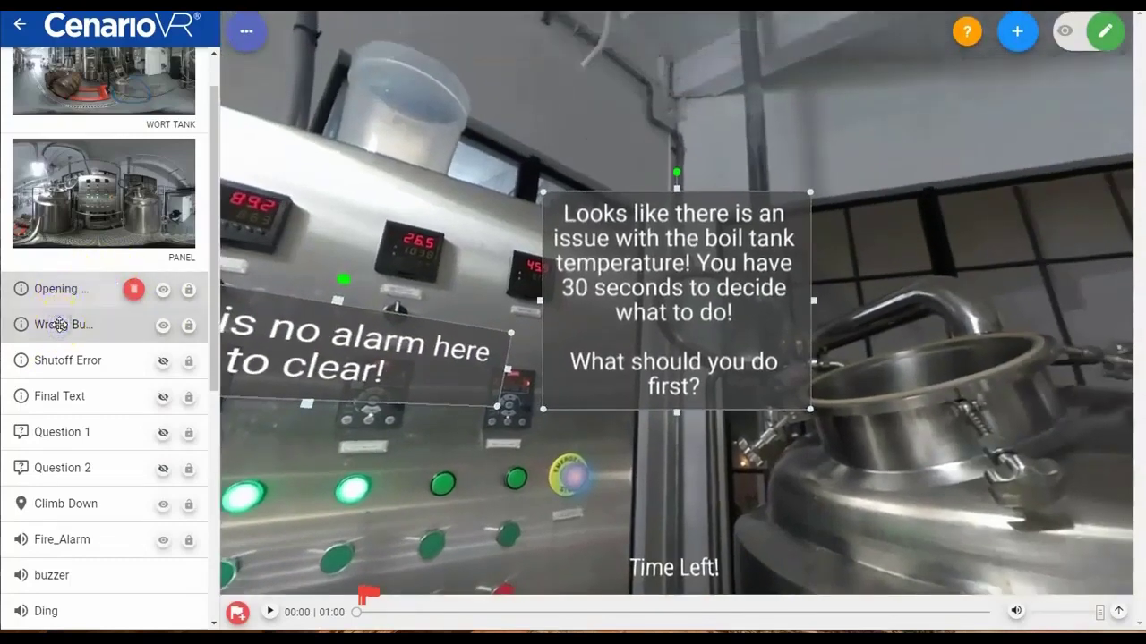
click(63, 291)
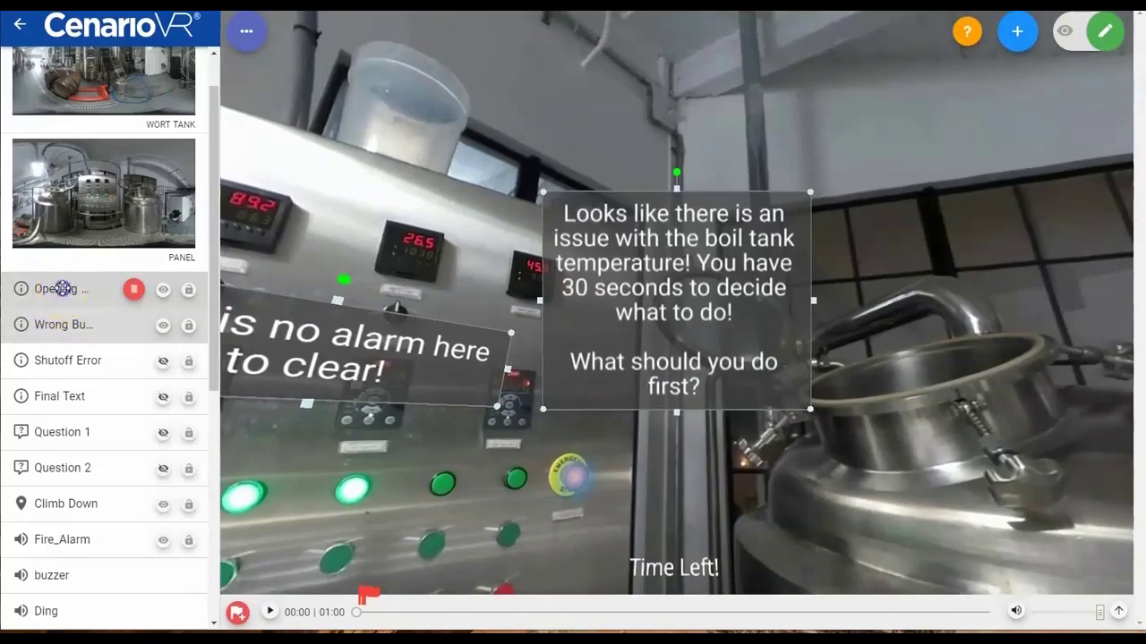
click(63, 288)
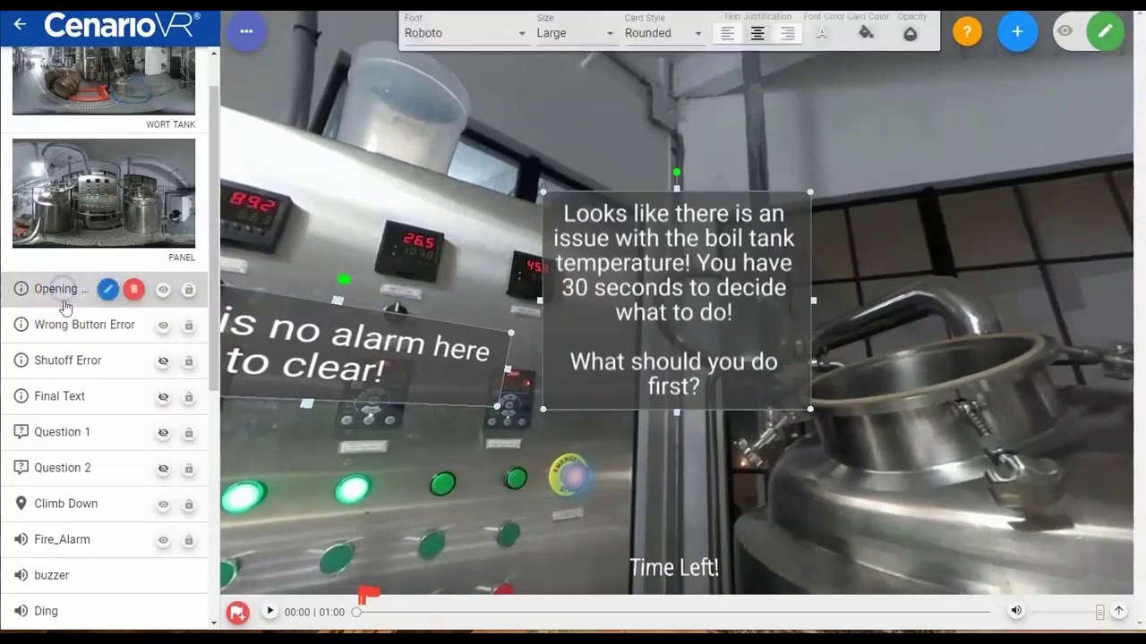
click(77, 396)
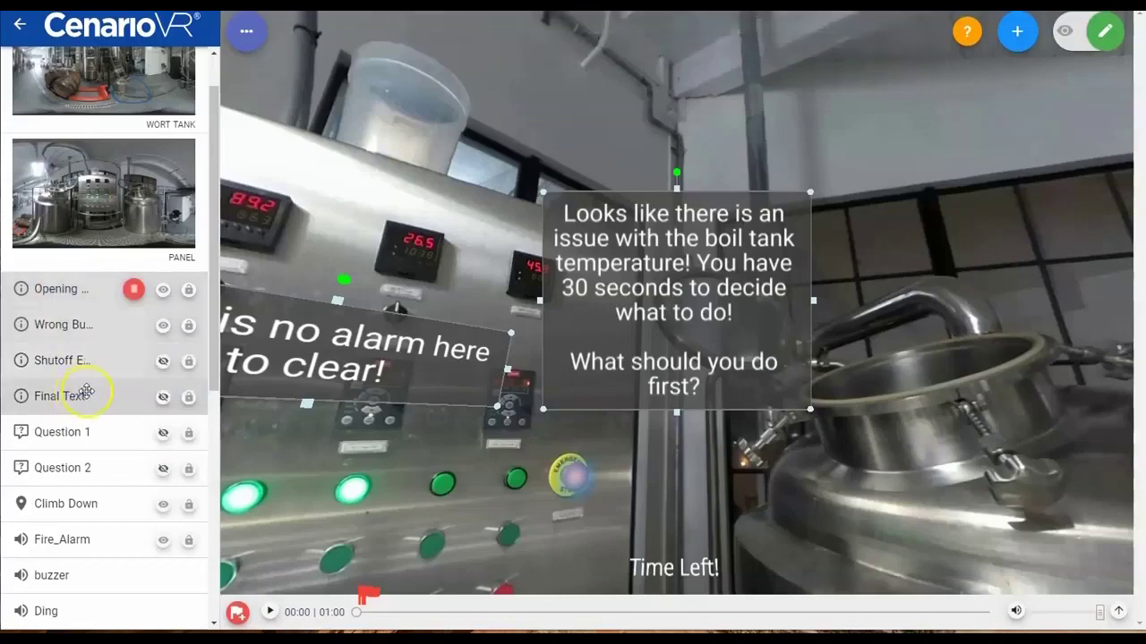
click(76, 288)
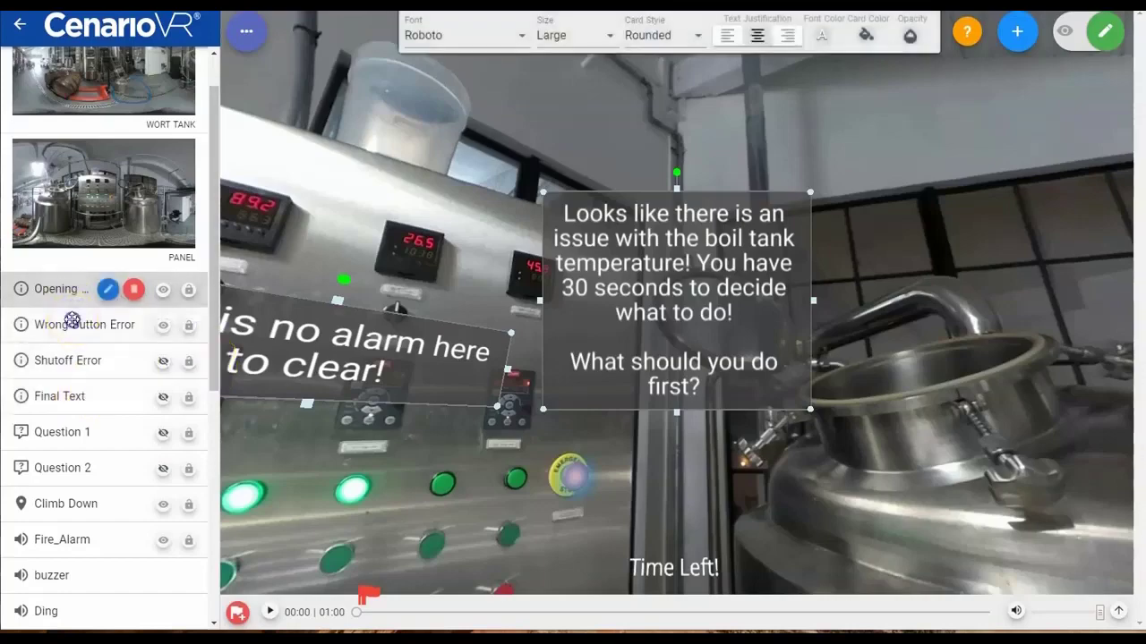
Nudge the opening question card slightly in the scene
click(585, 340)
drag(606, 319, 507, 324)
click(71, 285)
mouse_move(70, 288)
mouse_down()
mouse_move(66, 322)
mouse_move(70, 294)
mouse_up()
Scroll the object list down to the Shutoff, Wrong and Red Light Button entries
click(83, 357)
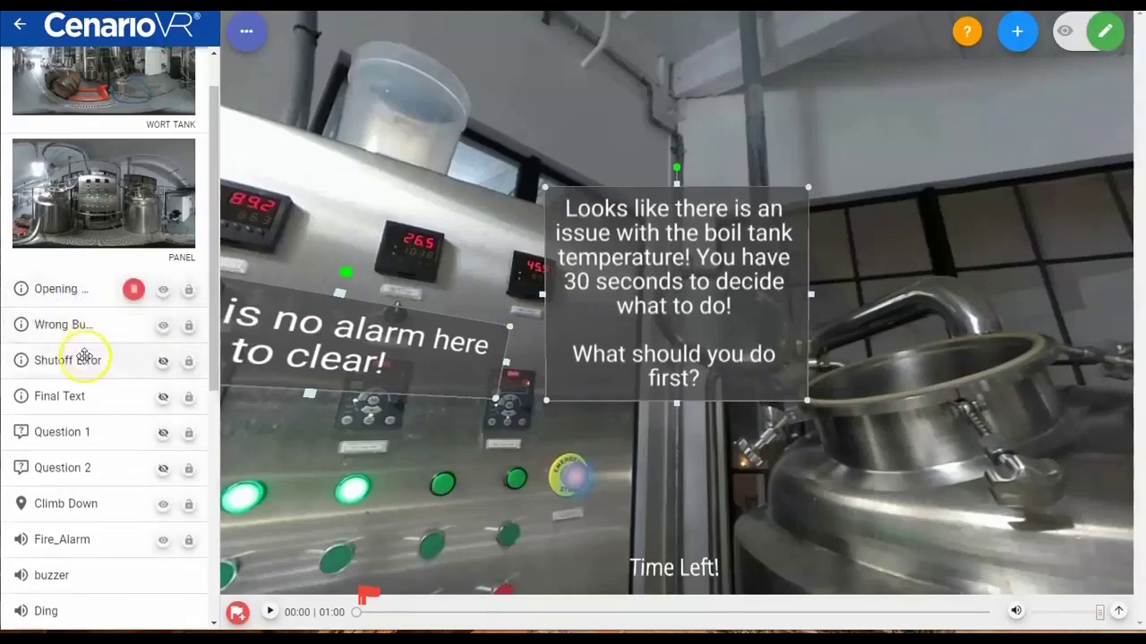
click(77, 335)
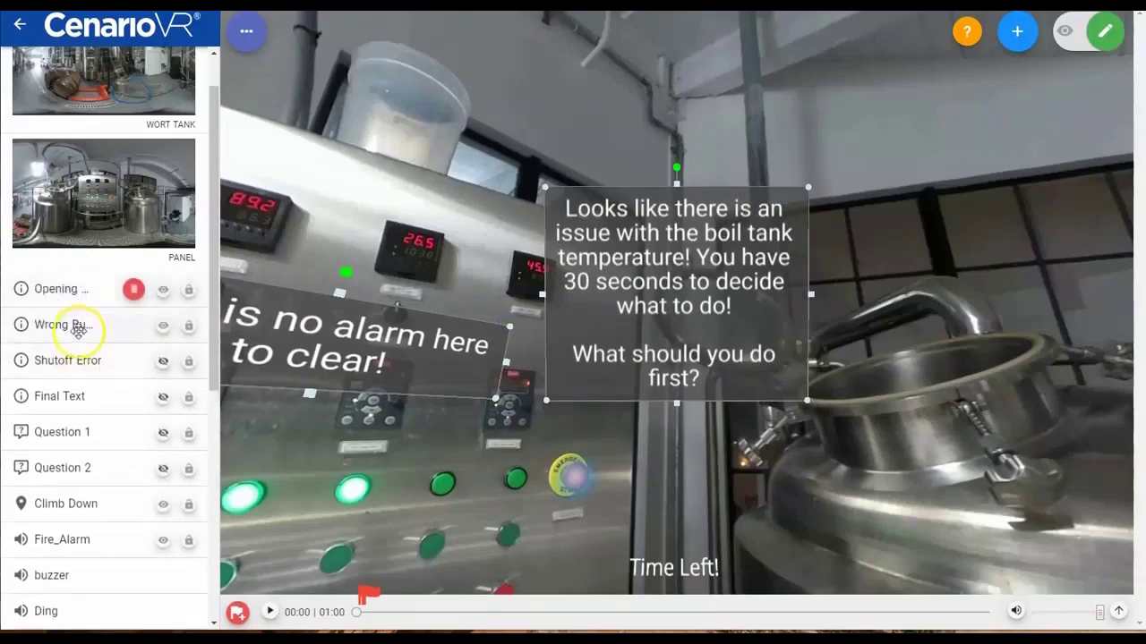
click(315, 359)
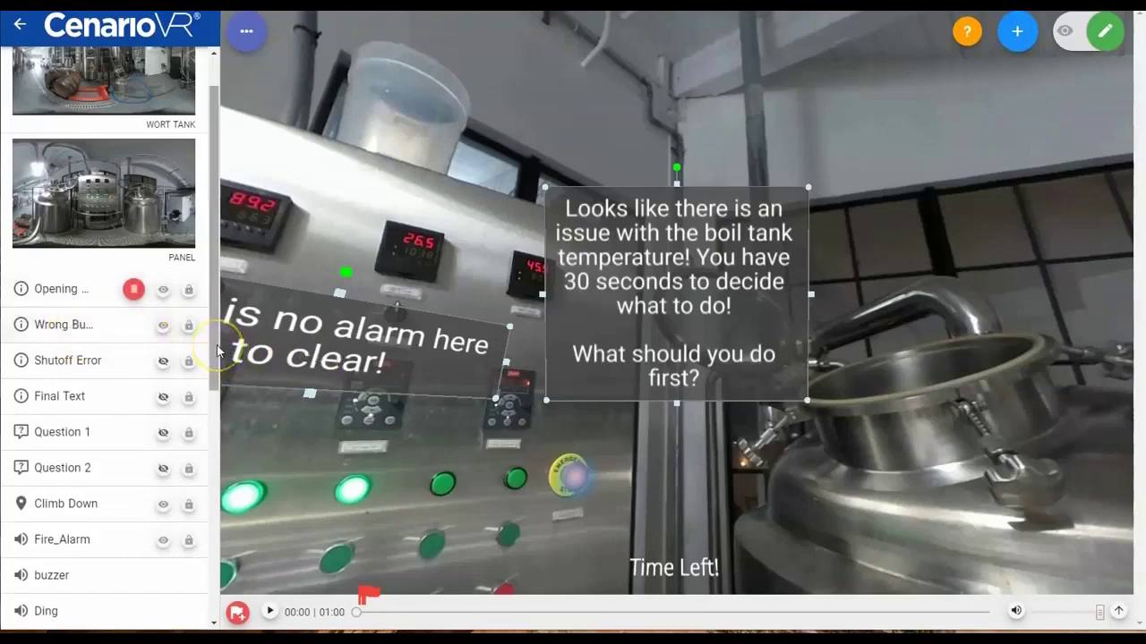
drag(215, 340, 202, 475)
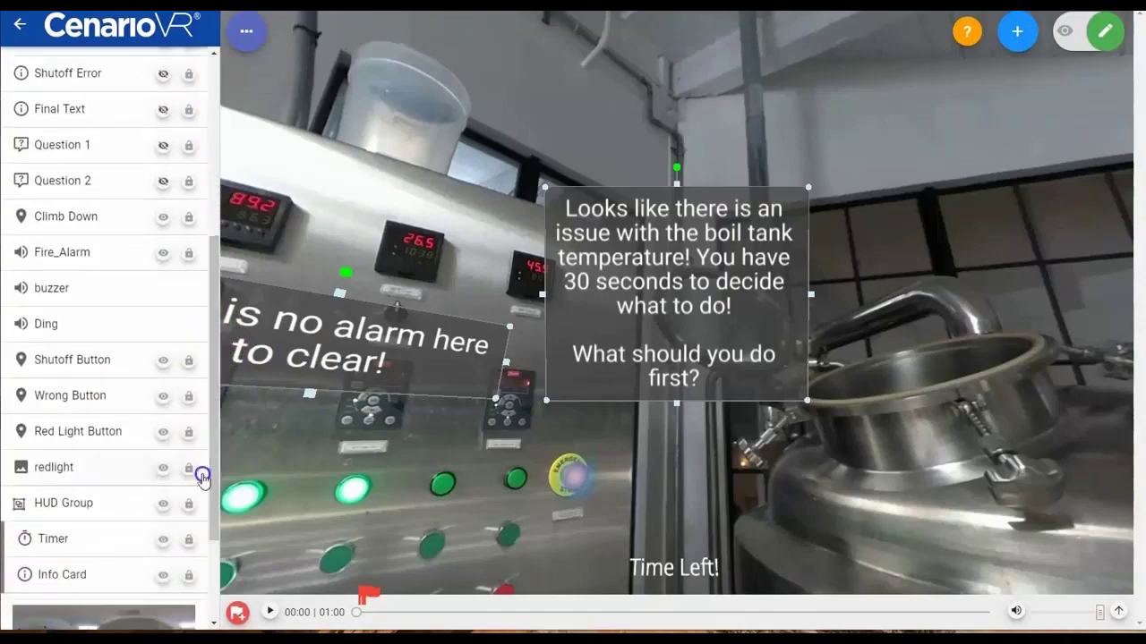
Select the Shutoff, Wrong and Red Light Button rows together and open their context menu
click(82, 361)
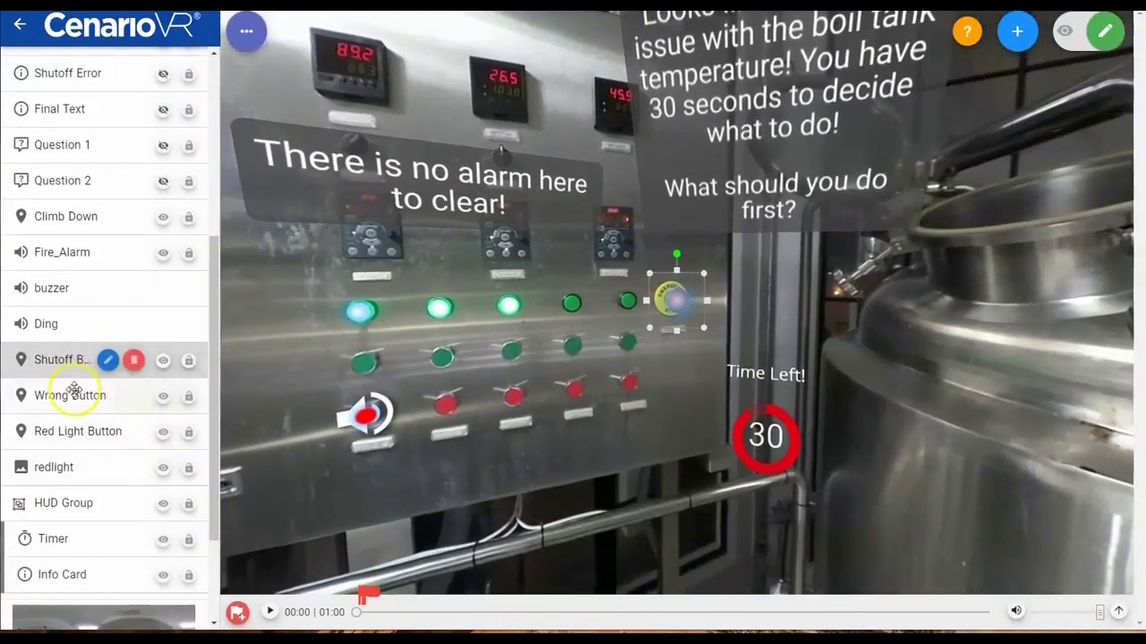
ctrl+click(71, 392)
ctrl+click(69, 426)
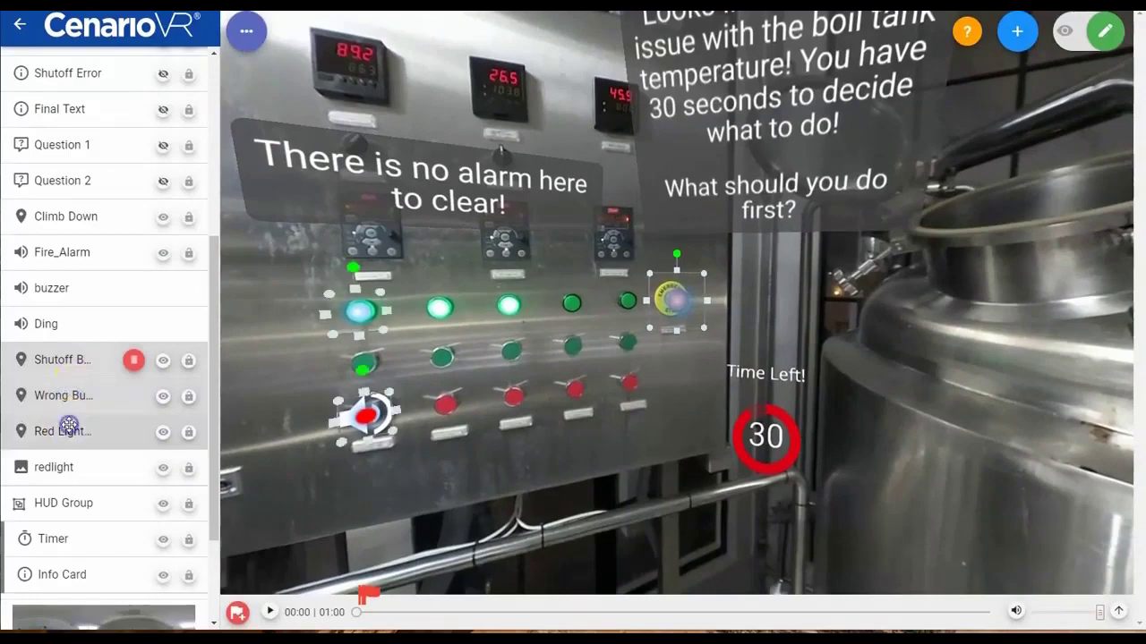
click(72, 352)
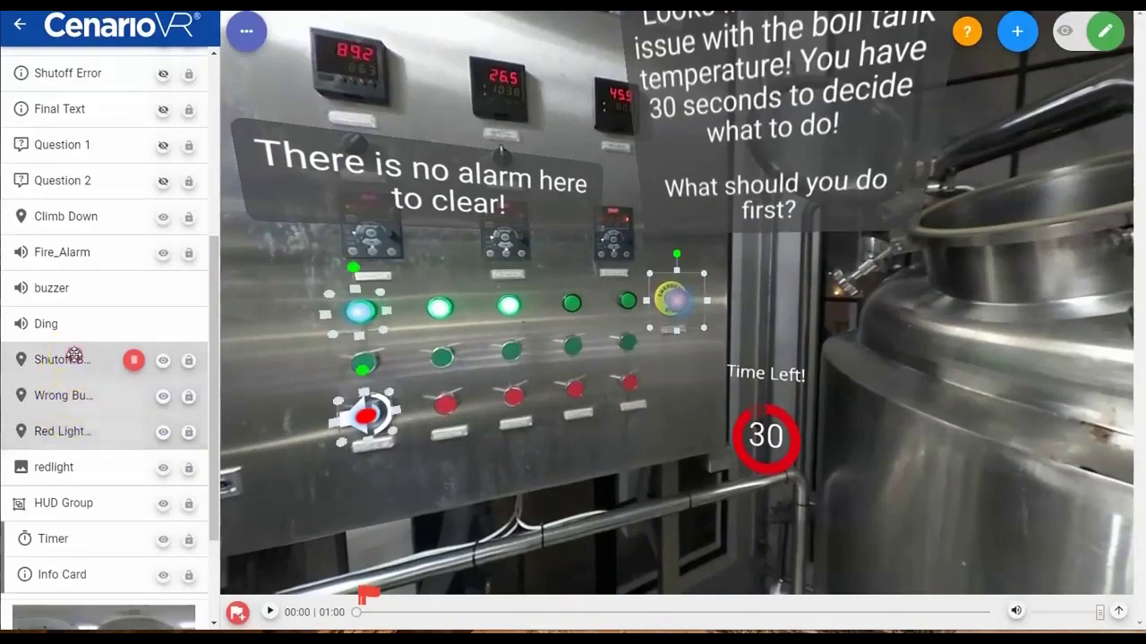
right_click(75, 357)
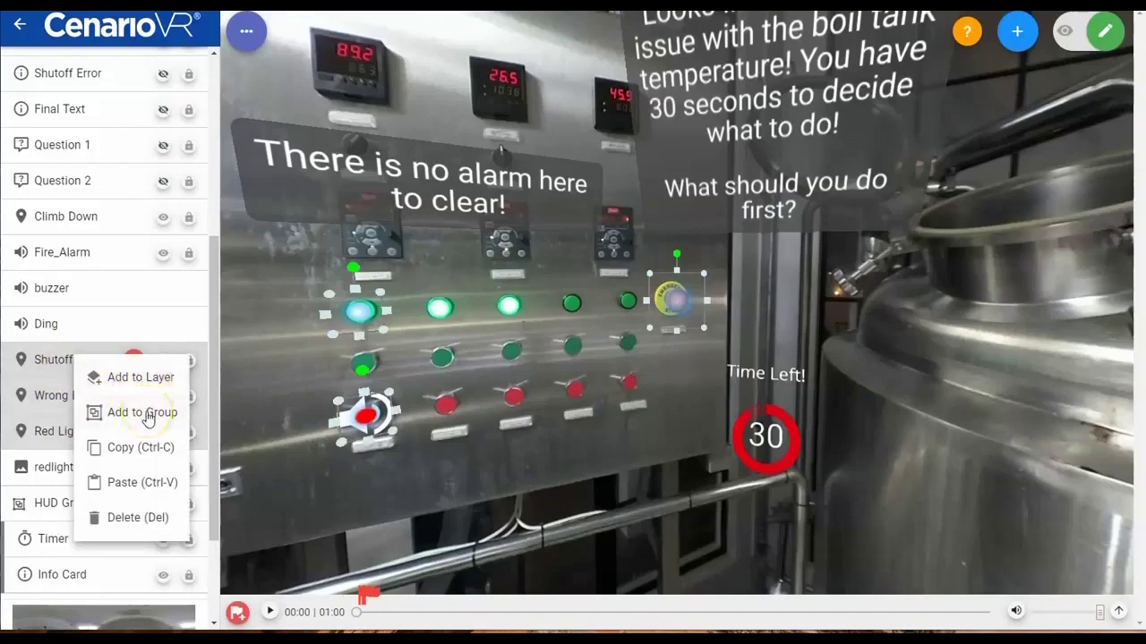
Add the three buttons to a new Layer and move the redlight image into it
click(119, 379)
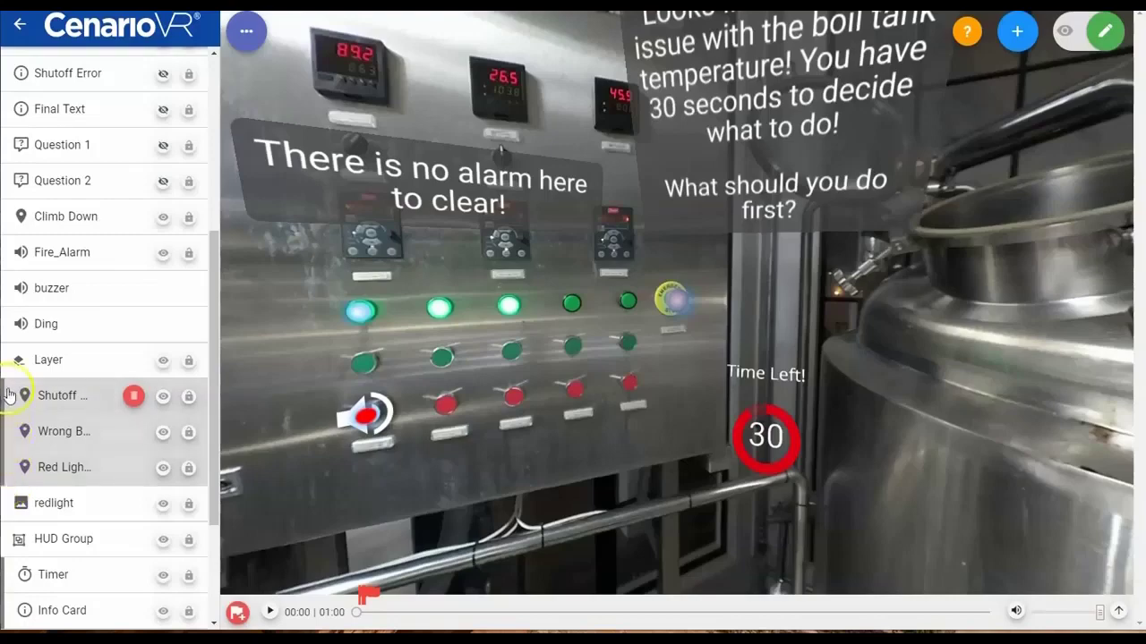
click(104, 502)
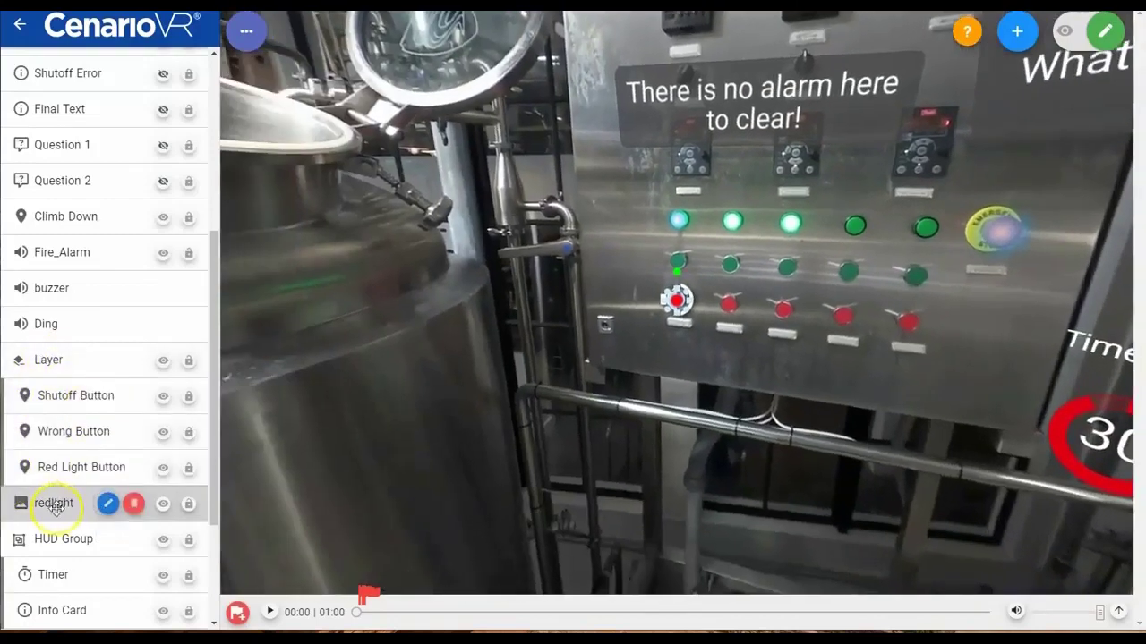
mouse_move(56, 506)
mouse_down()
mouse_move(73, 483)
mouse_move(69, 455)
mouse_move(69, 501)
mouse_up()
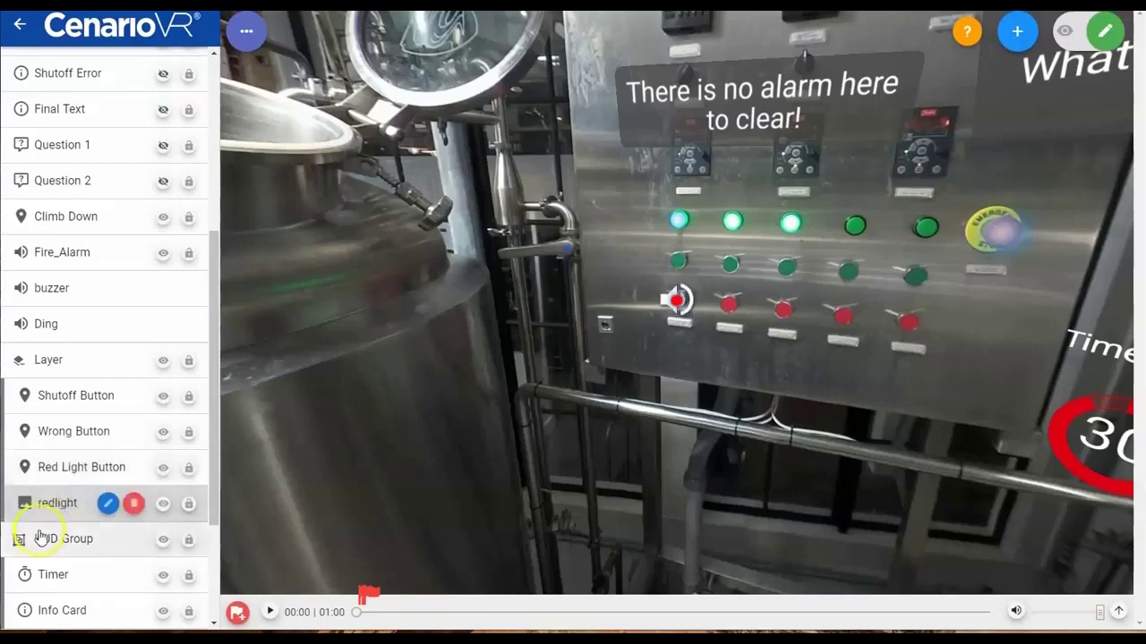
Collapse and expand the new Layer to confirm it holds all four items
click(19, 360)
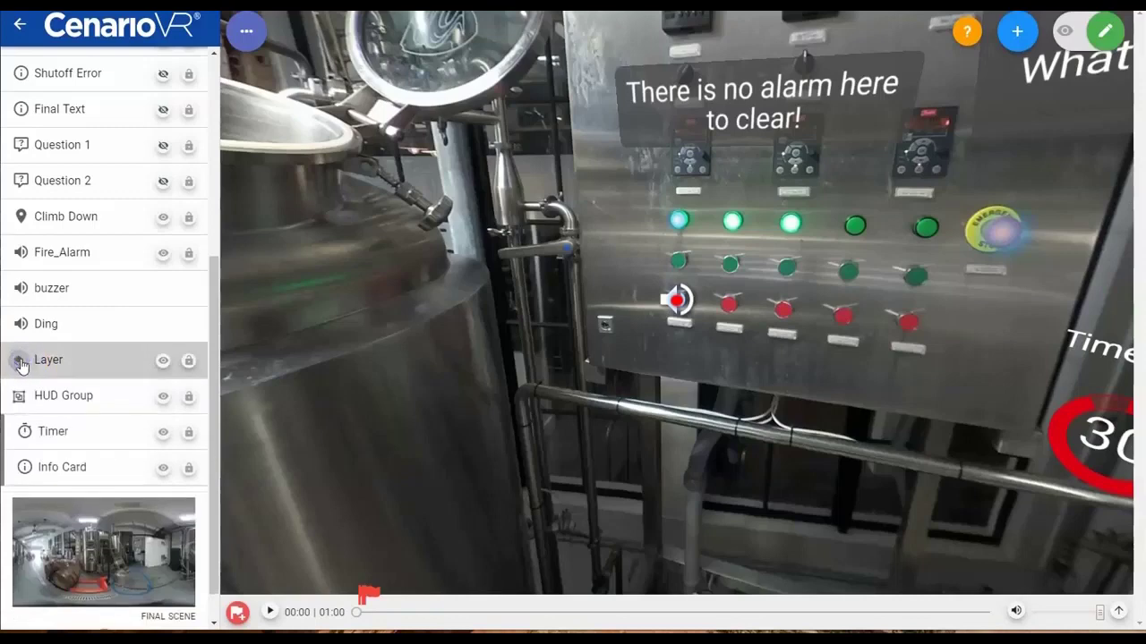
click(20, 363)
click(21, 362)
click(21, 363)
click(21, 363)
scroll(18, 407, down, 1)
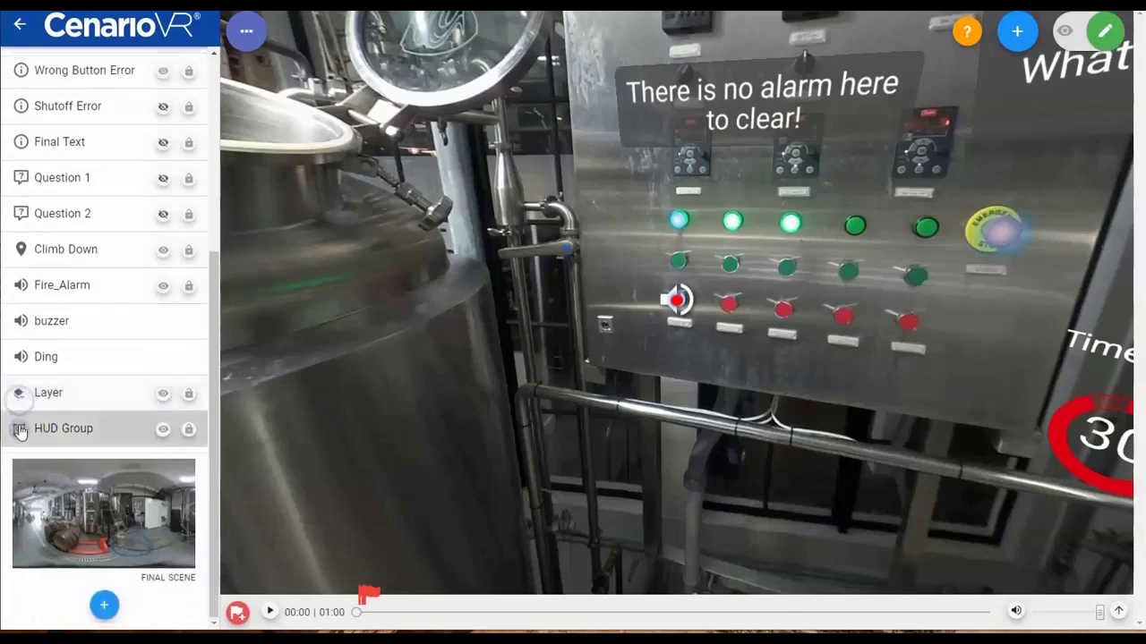
scroll(19, 412, down, 1)
click(21, 361)
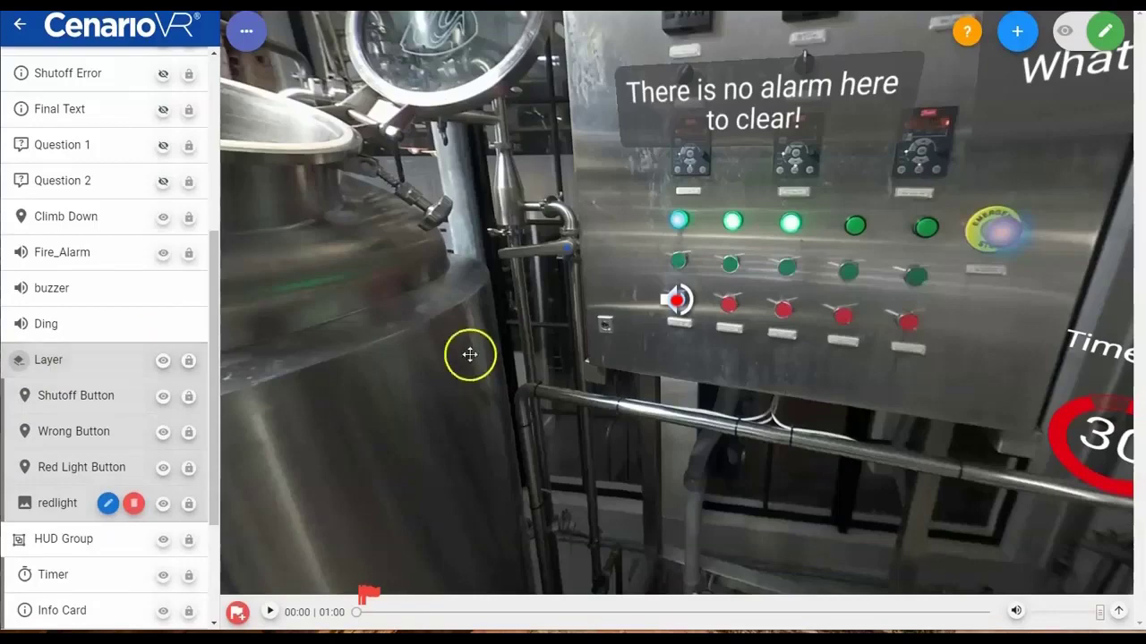
click(678, 220)
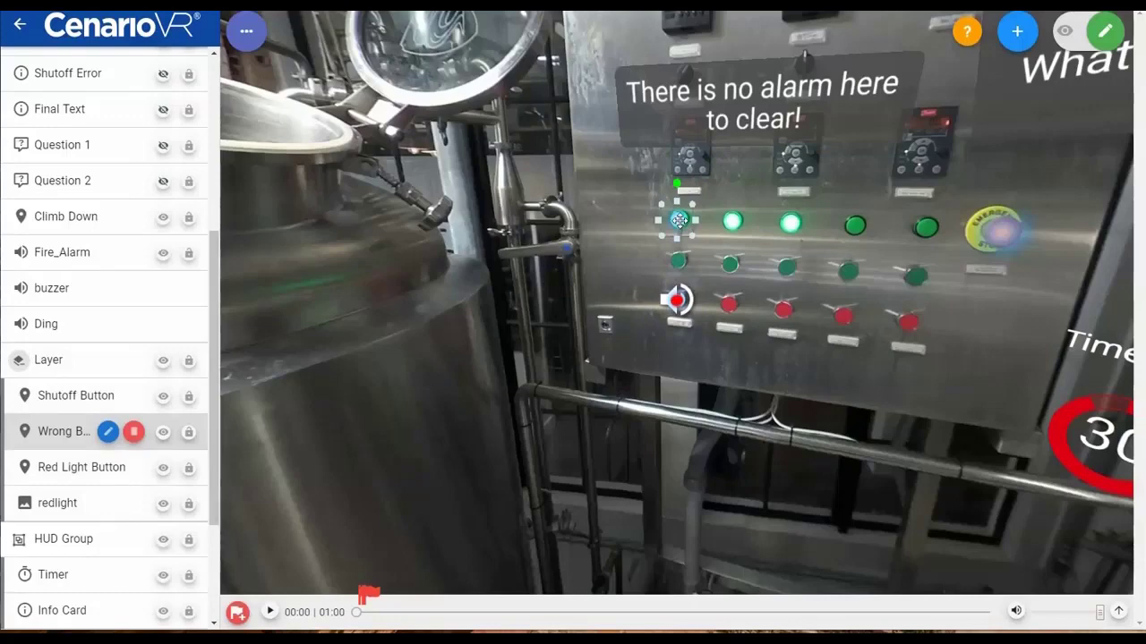
mouse_move(678, 221)
mouse_down()
mouse_move(593, 217)
mouse_move(578, 325)
mouse_move(647, 440)
mouse_move(554, 334)
mouse_move(615, 266)
mouse_move(678, 220)
mouse_up()
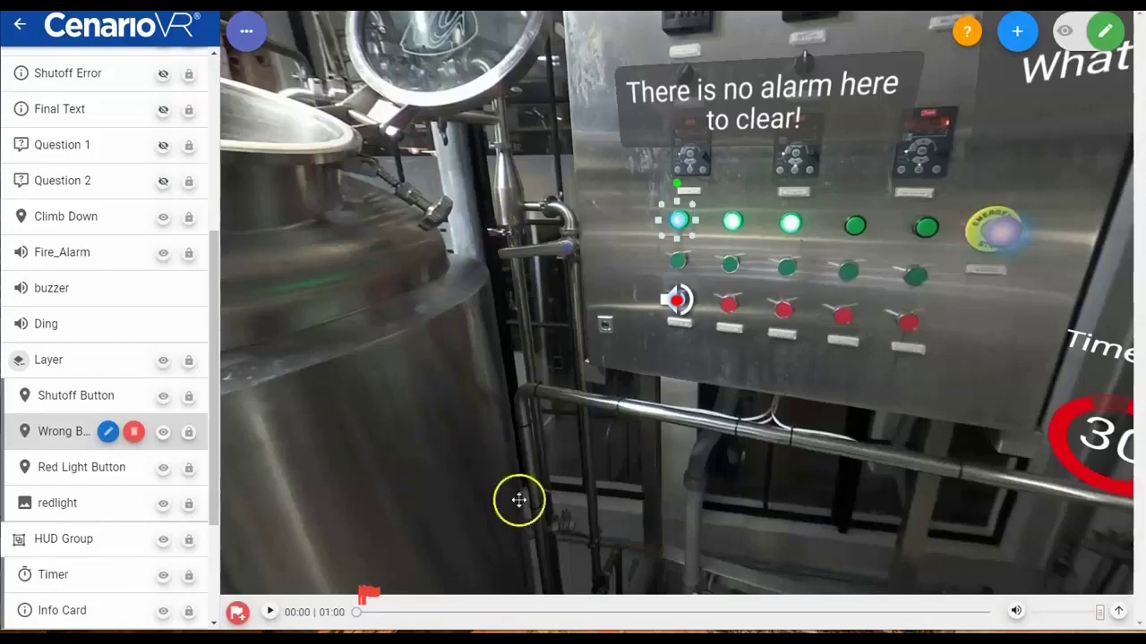
click(107, 541)
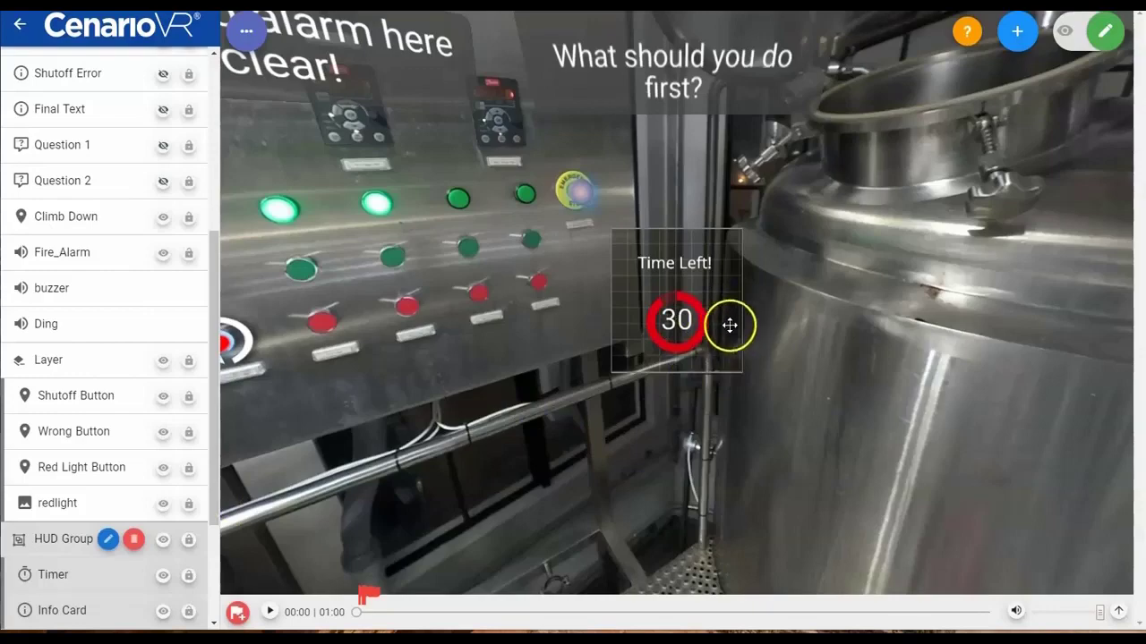
Reposition the Time Left! card so it sits just above the 30 timer
drag(683, 248, 912, 255)
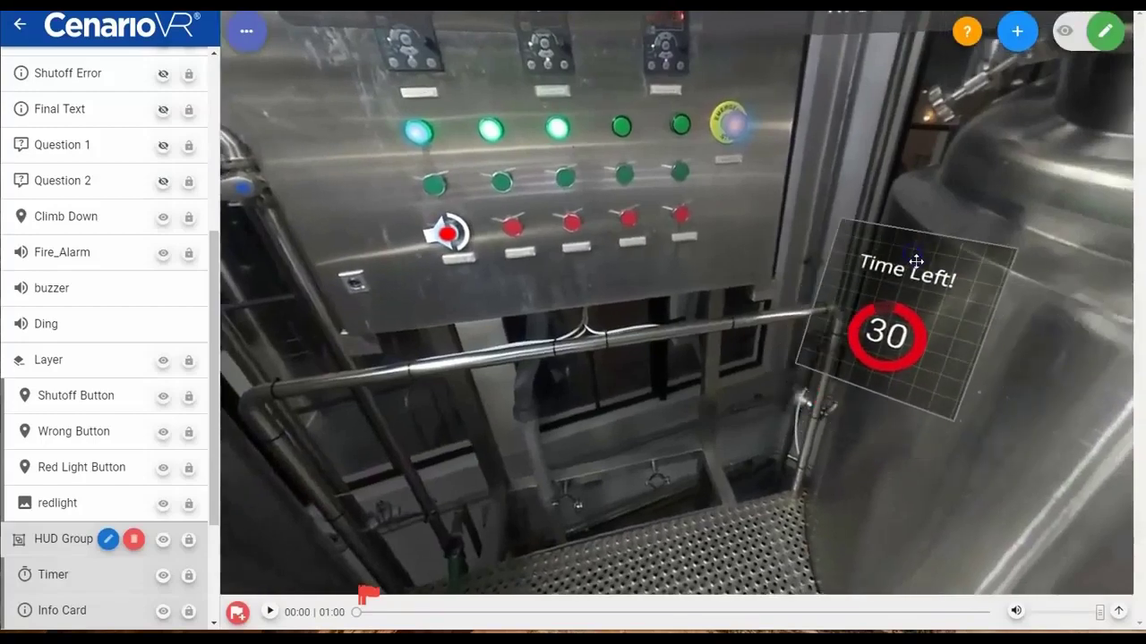
click(860, 256)
drag(707, 263, 548, 301)
drag(721, 295, 700, 348)
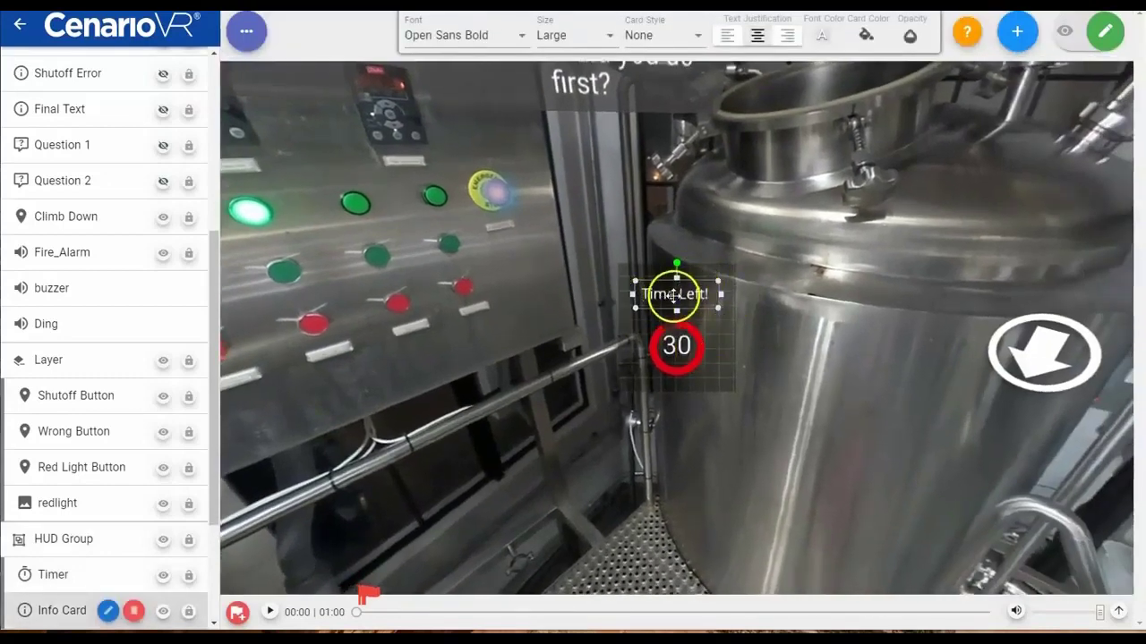
drag(716, 278, 461, 268)
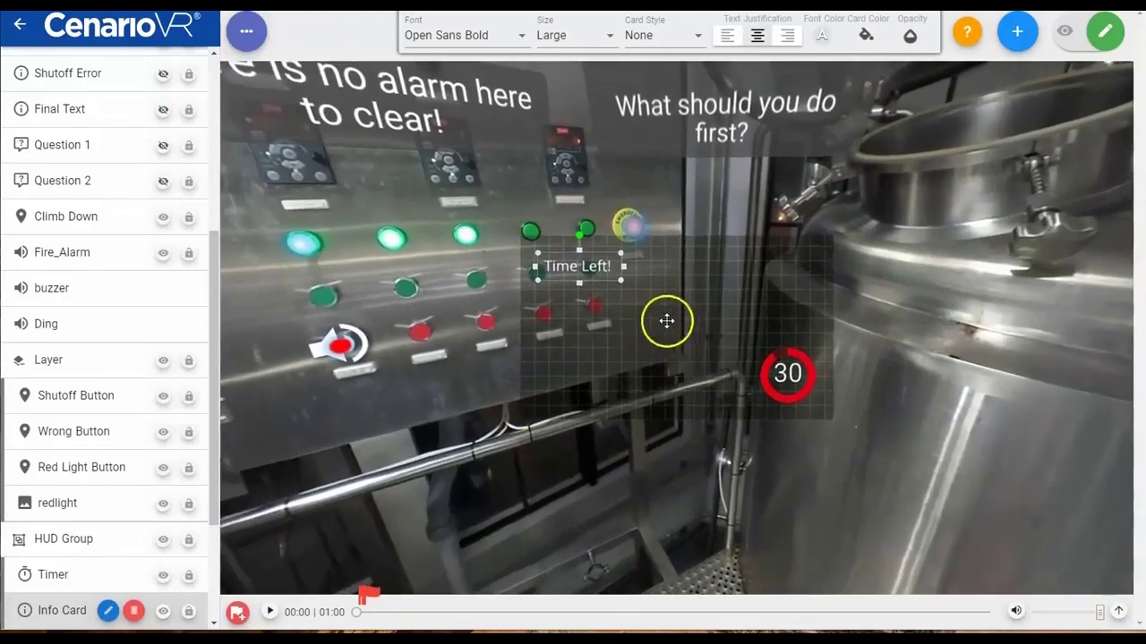
drag(660, 329, 668, 379)
click(580, 298)
drag(580, 298, 813, 376)
click(847, 355)
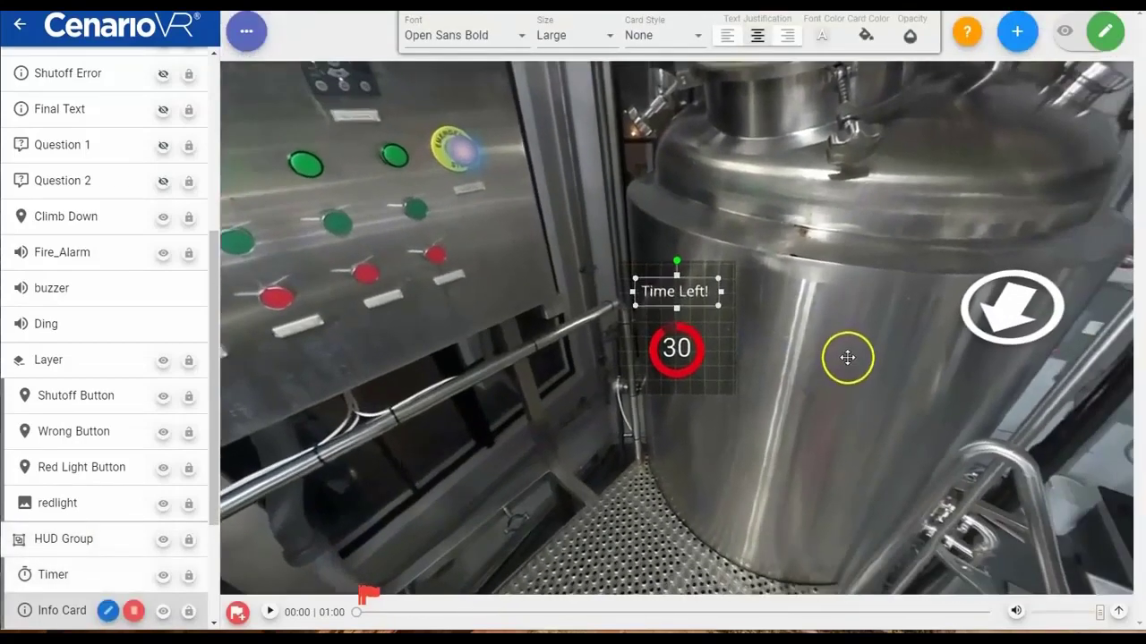
Turn on Fixed in the HUD Group settings and confirm with DONE
click(723, 259)
click(684, 258)
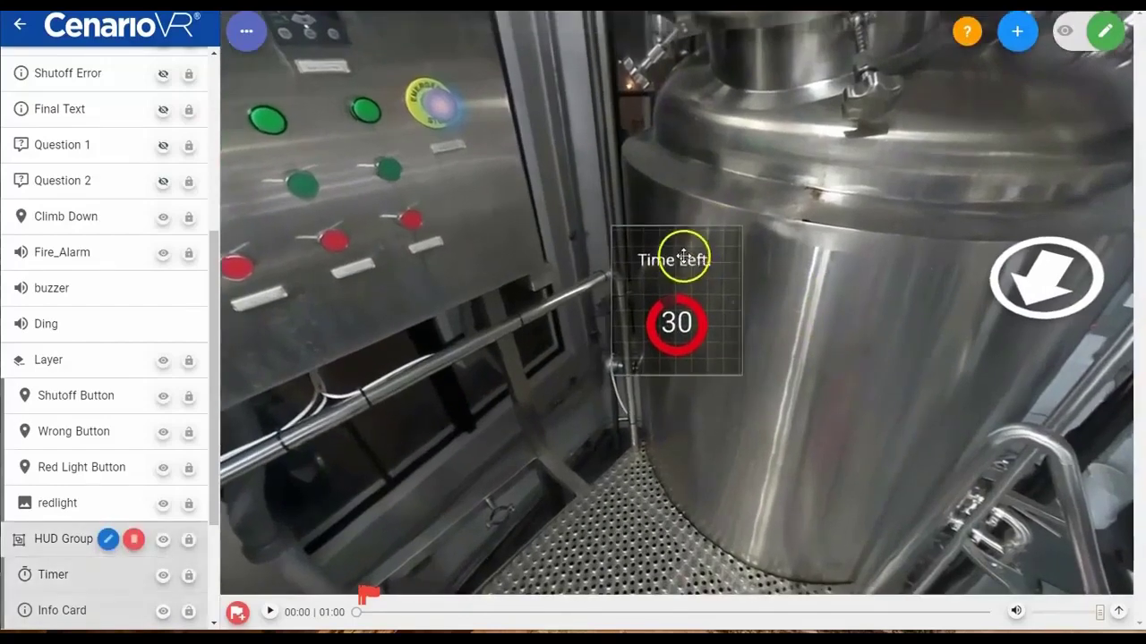
double_click(686, 234)
click(667, 328)
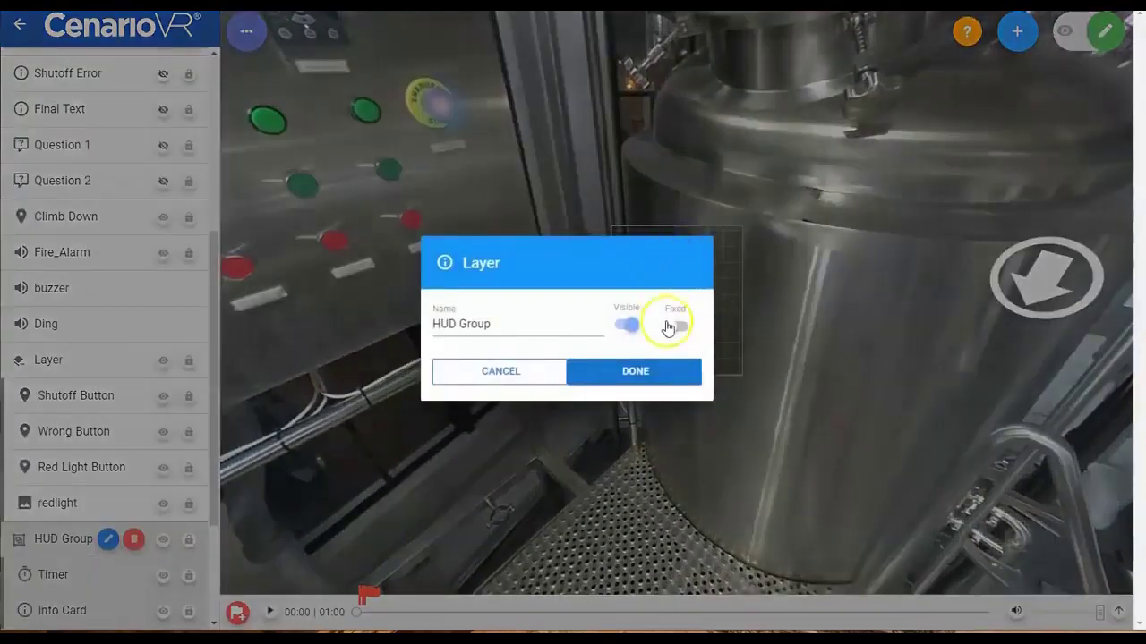
click(627, 370)
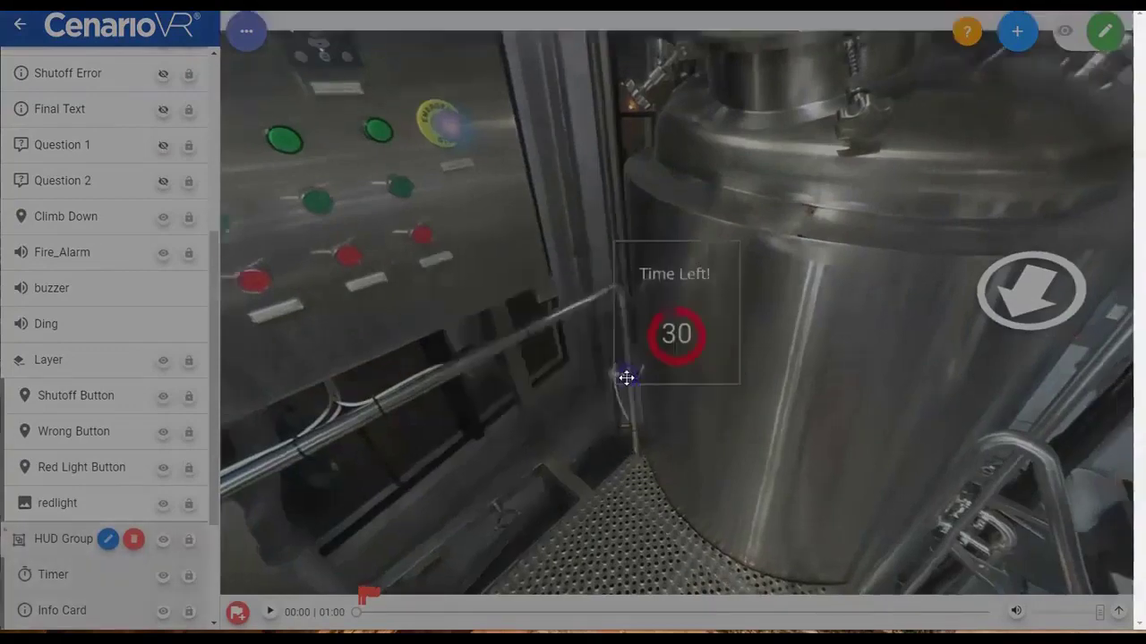